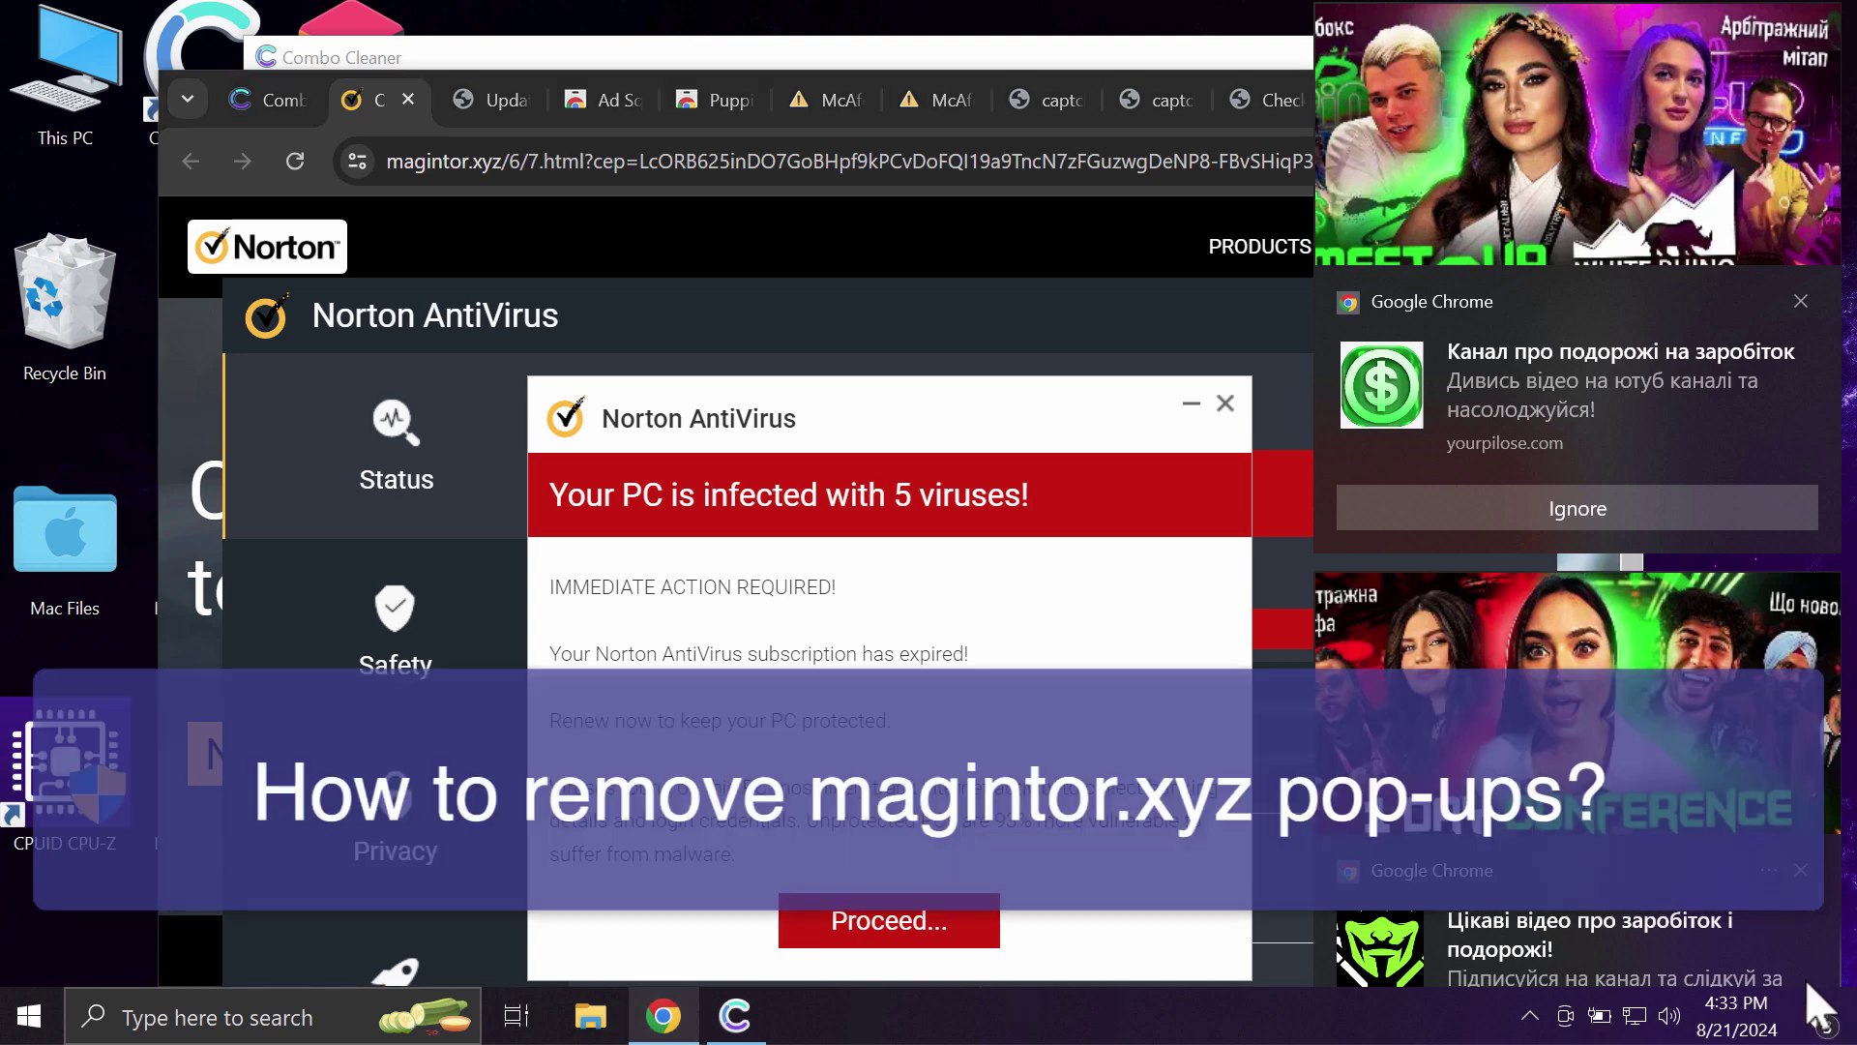
Step: Clear the pending Chrome spam notifications so the full magintor.xyz fake Norton page shows
click(1809, 989)
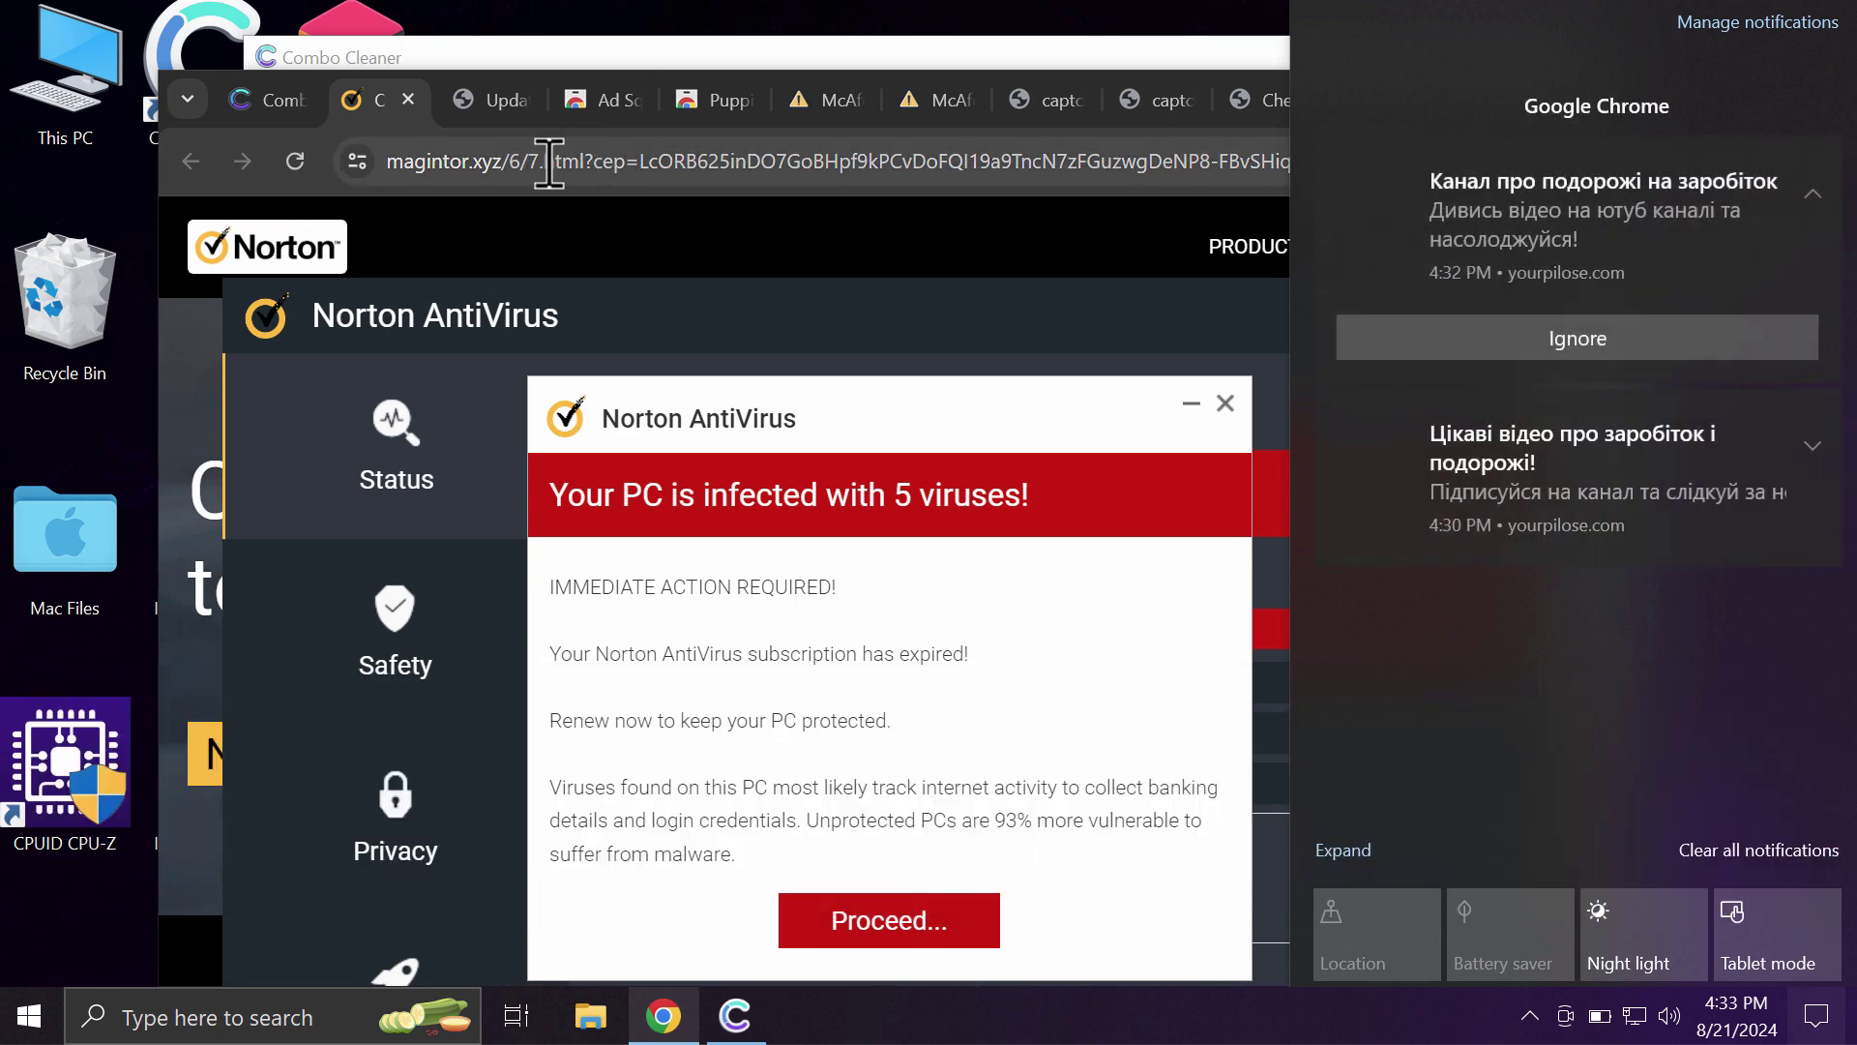
click(547, 162)
click(760, 329)
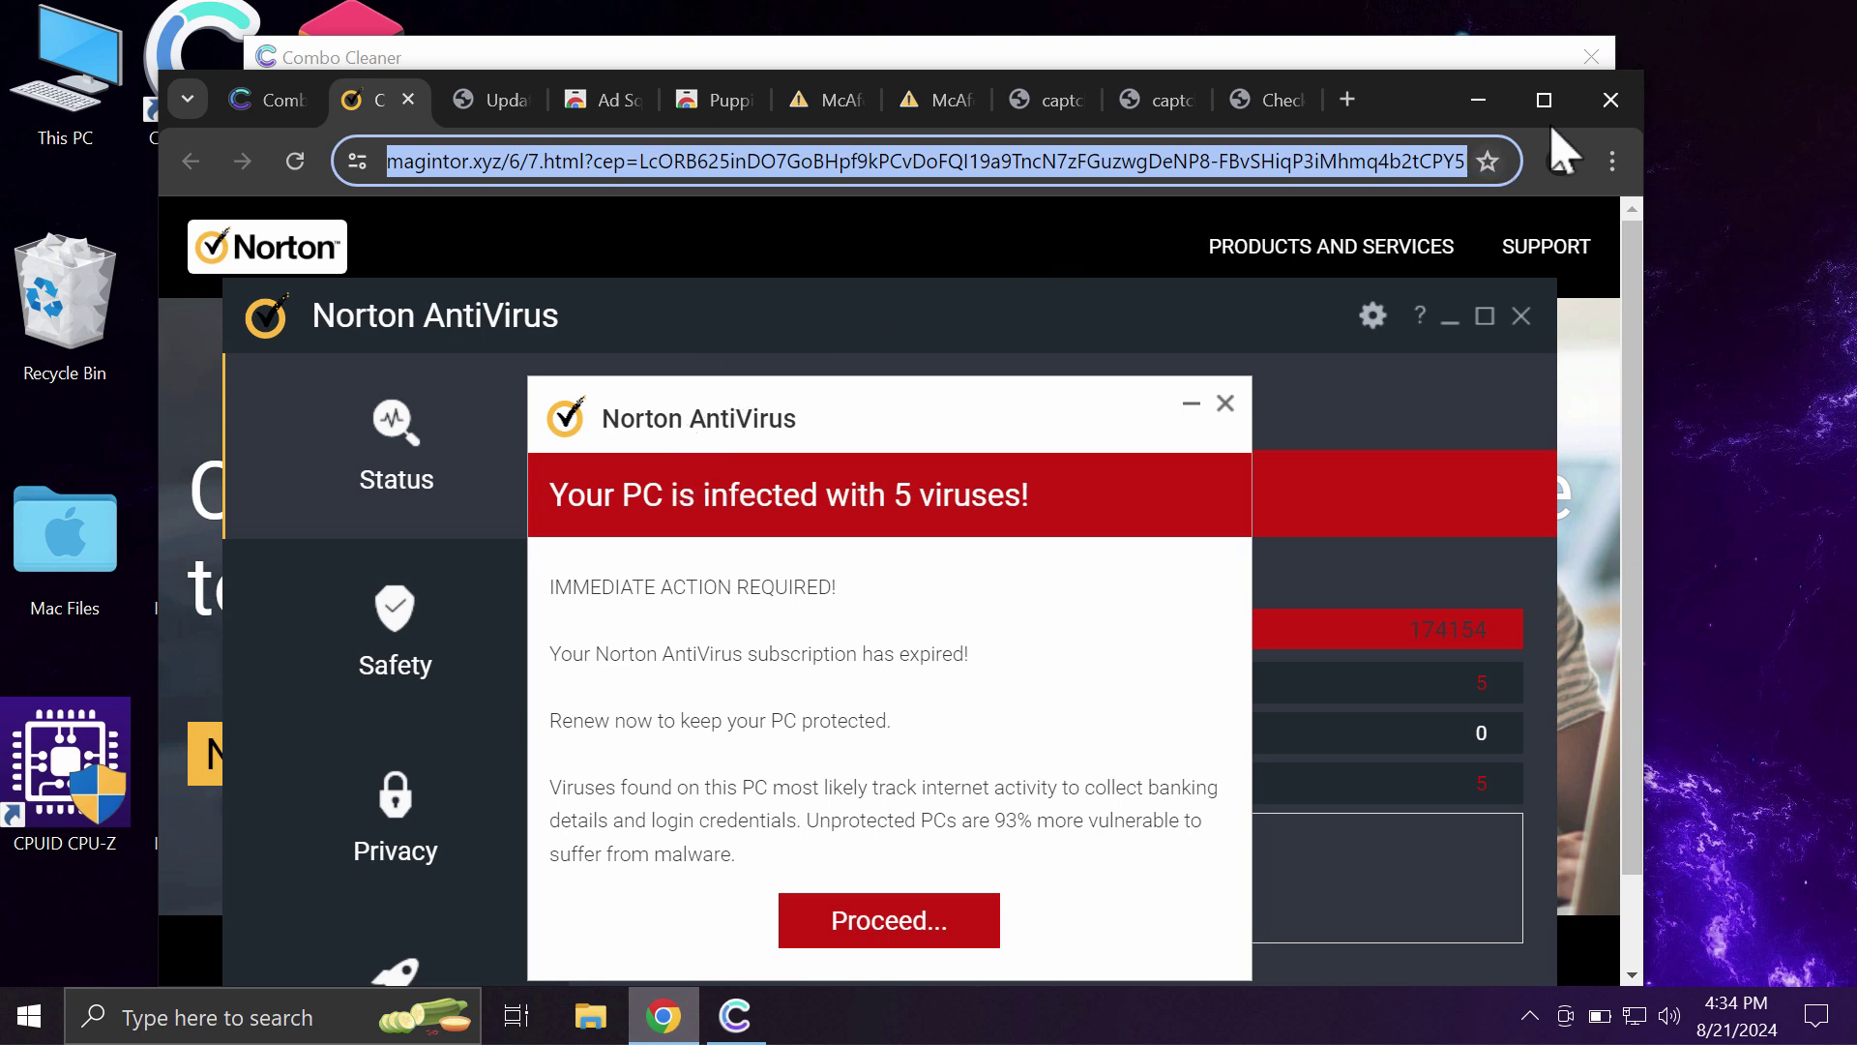
Step: Close the background Combo Cleaner window and load combocleaner.com in the scam tab
click(1598, 58)
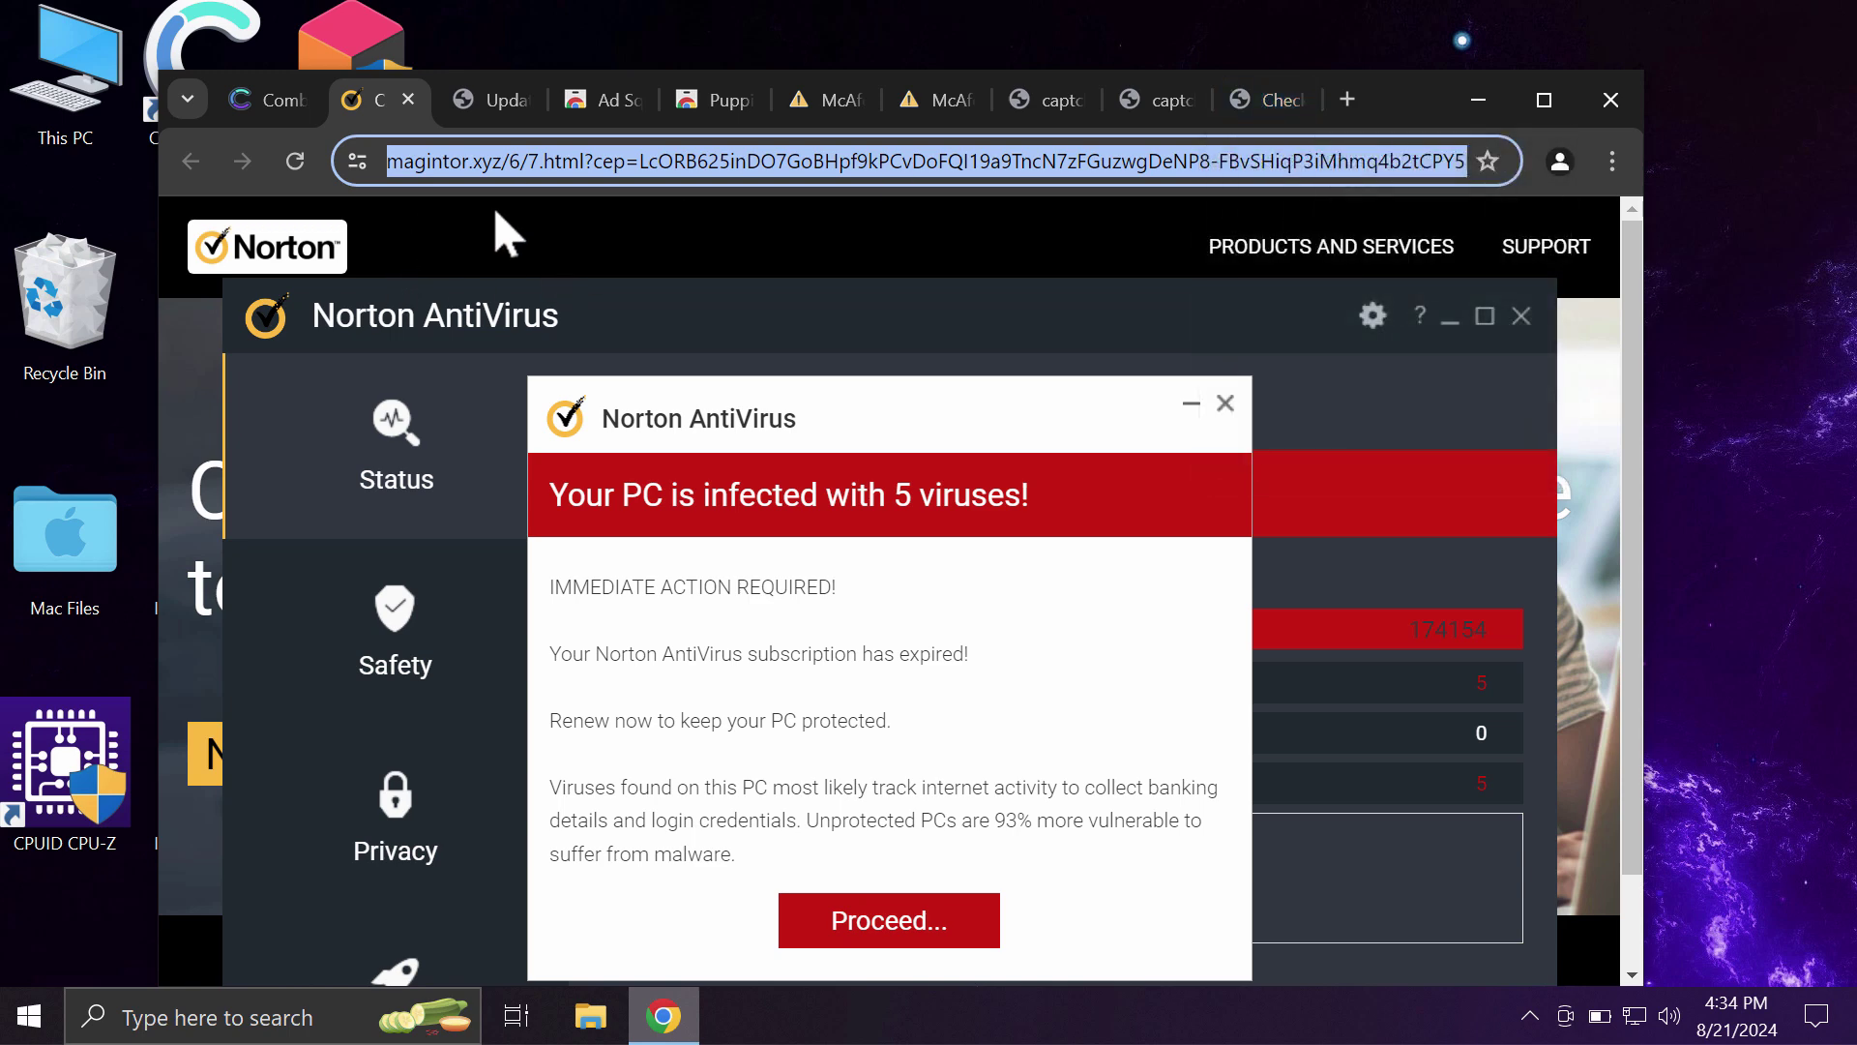
text(combocleaner.com)
key(Return)
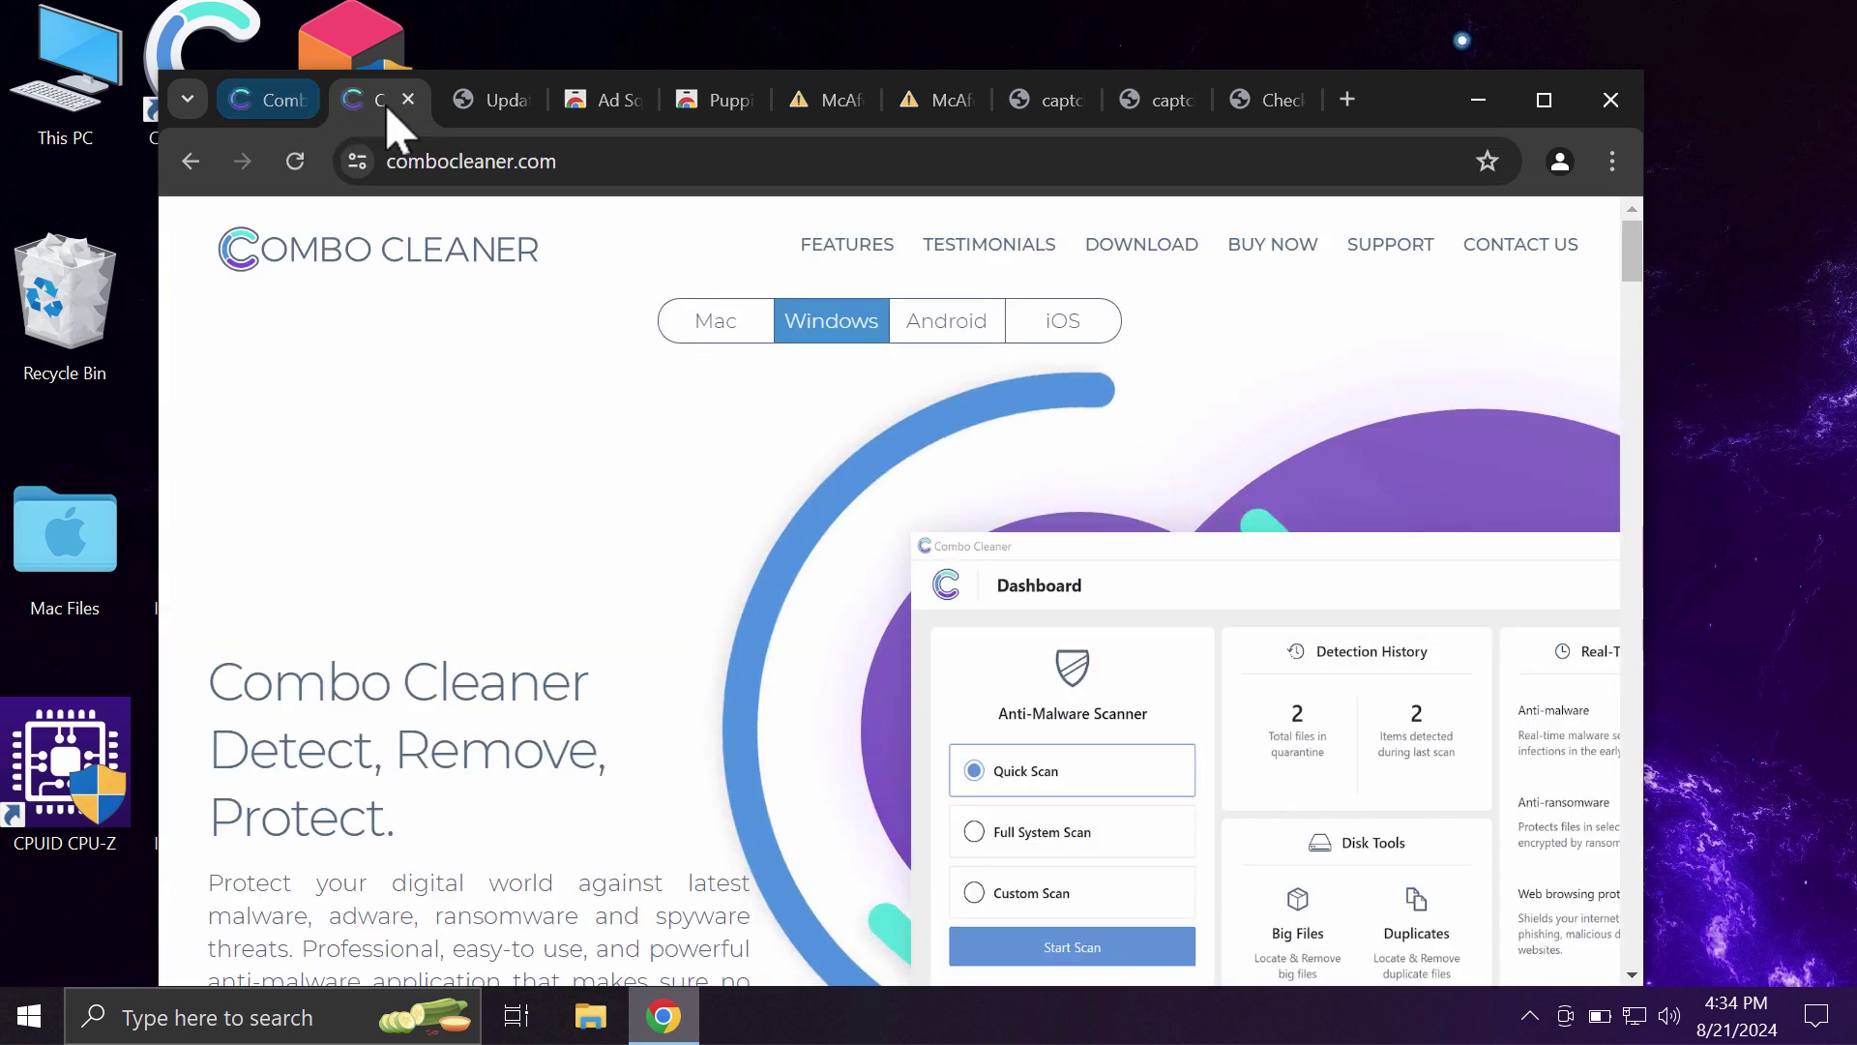
Step: Close the duplicate Combo Cleaner tab and minimize Chrome to reveal the desktop
click(408, 100)
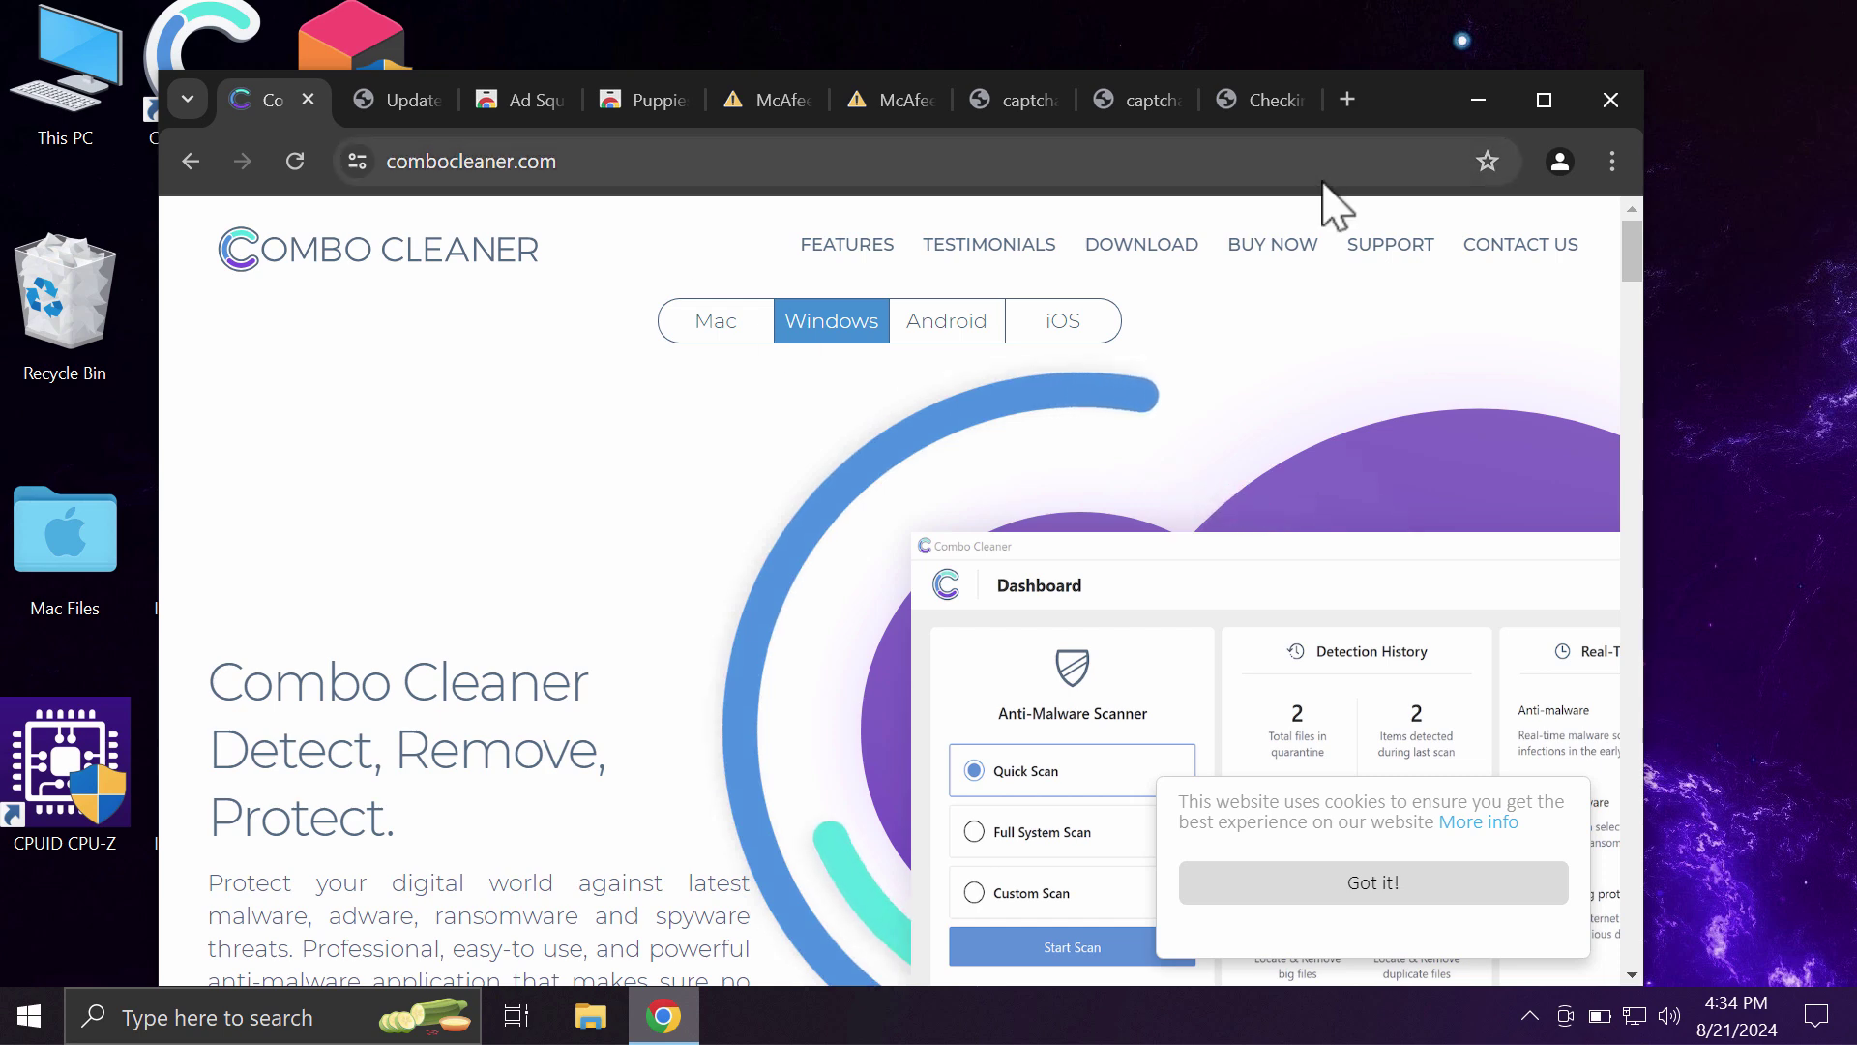
click(1478, 100)
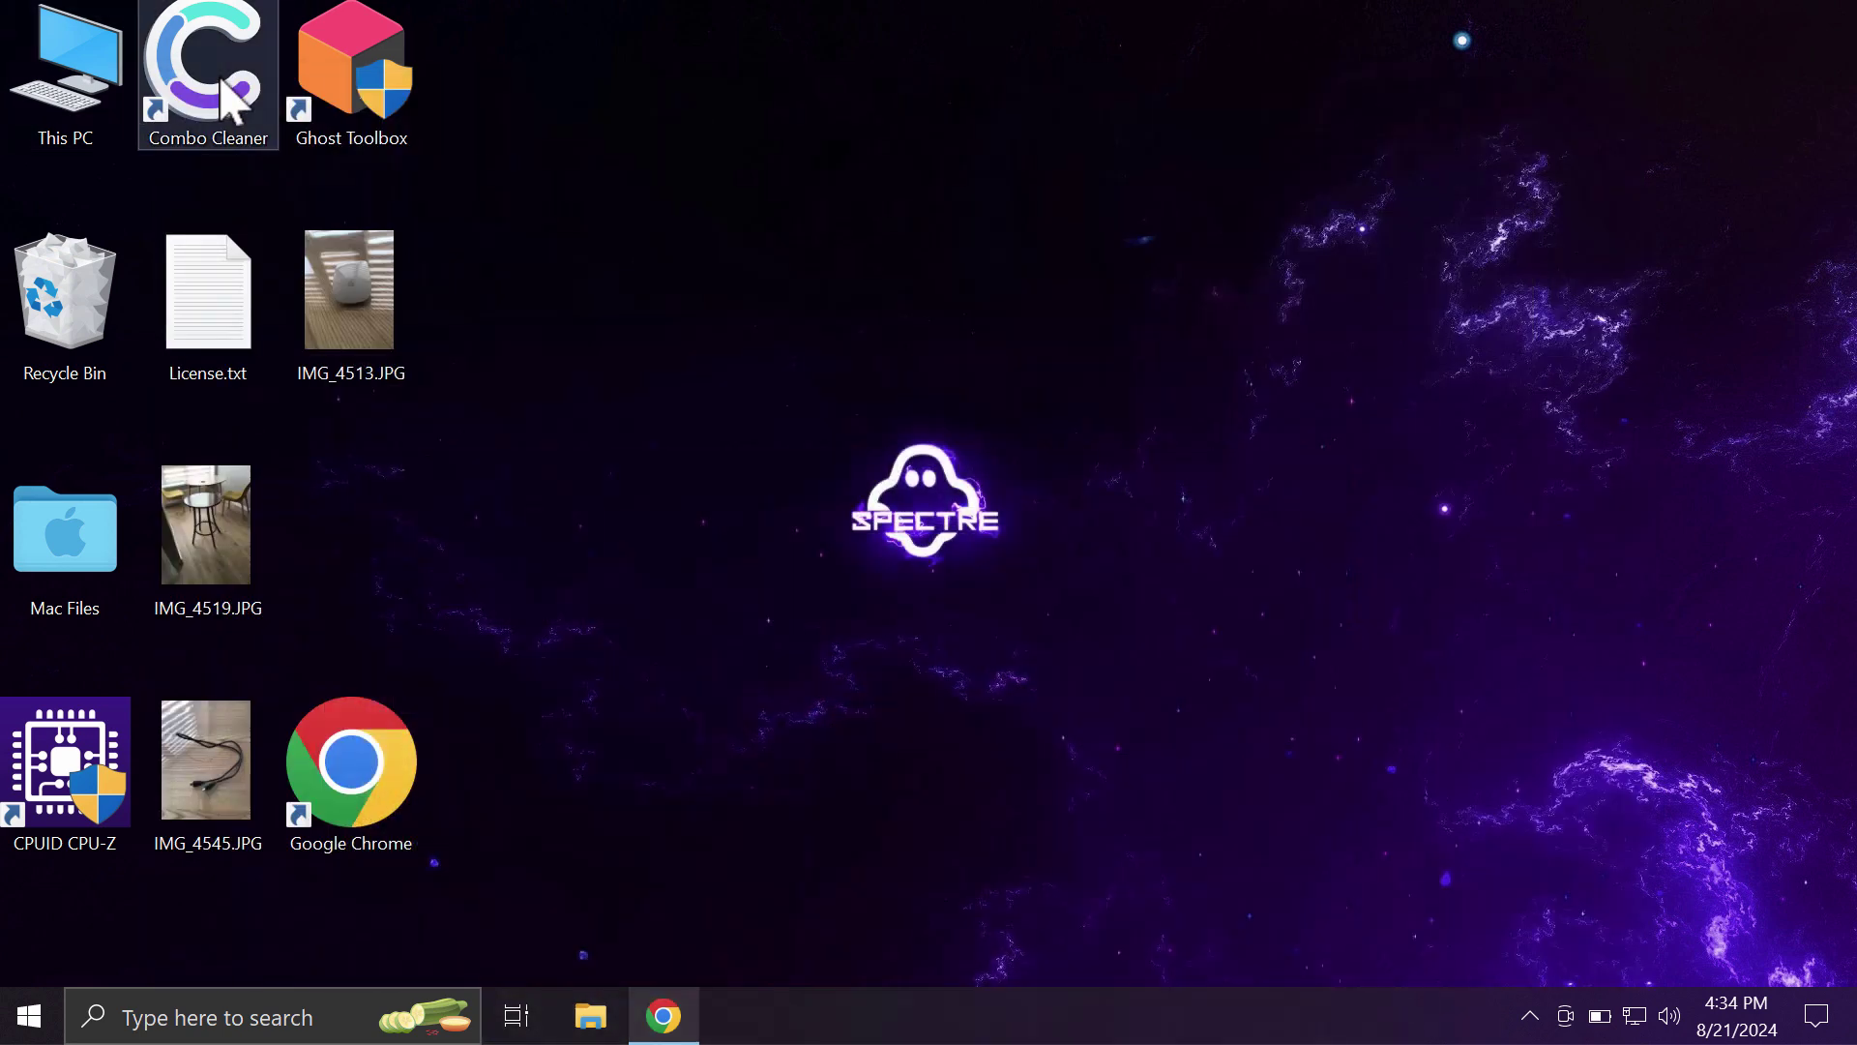
Step: Launch Combo Cleaner from its desktop shortcut, opening the Dashboard with Quick Scan chosen
double_click(232, 100)
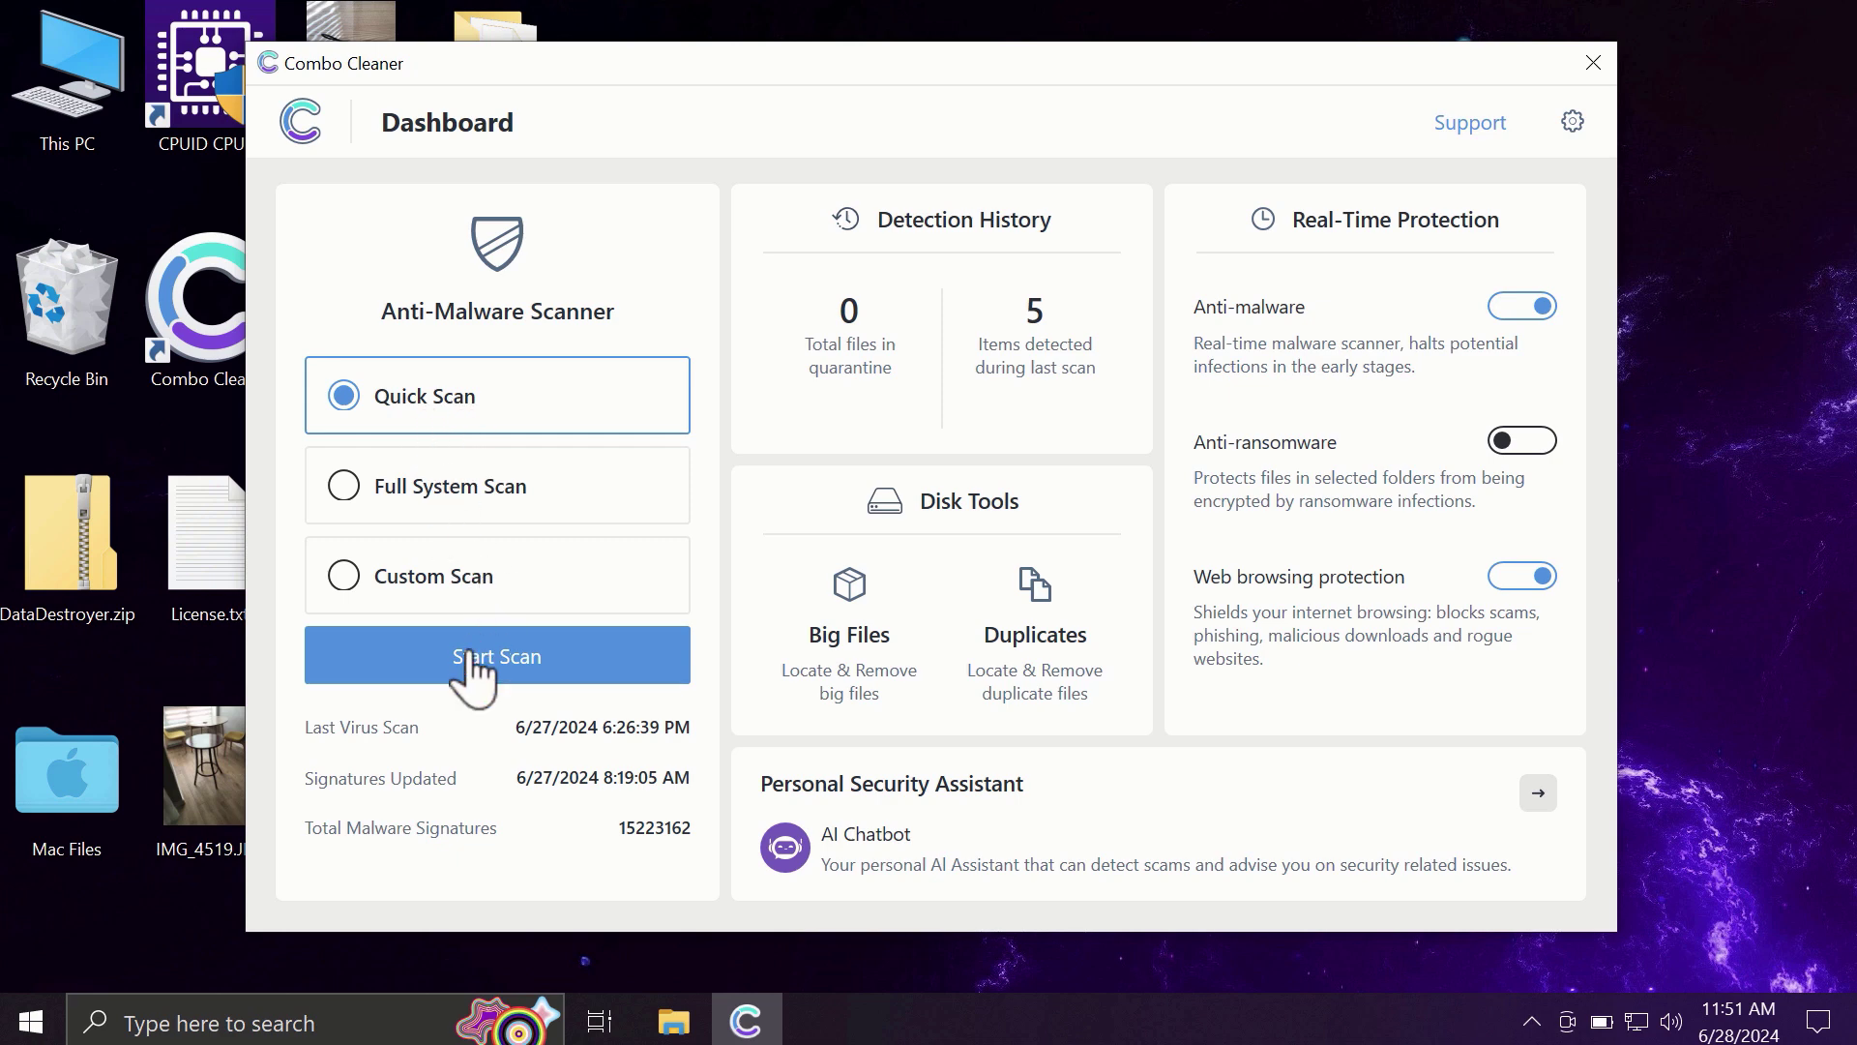
Step: Start a Quick Scan, which finds five spam ad entries and one quarantined ransomware file
click(473, 667)
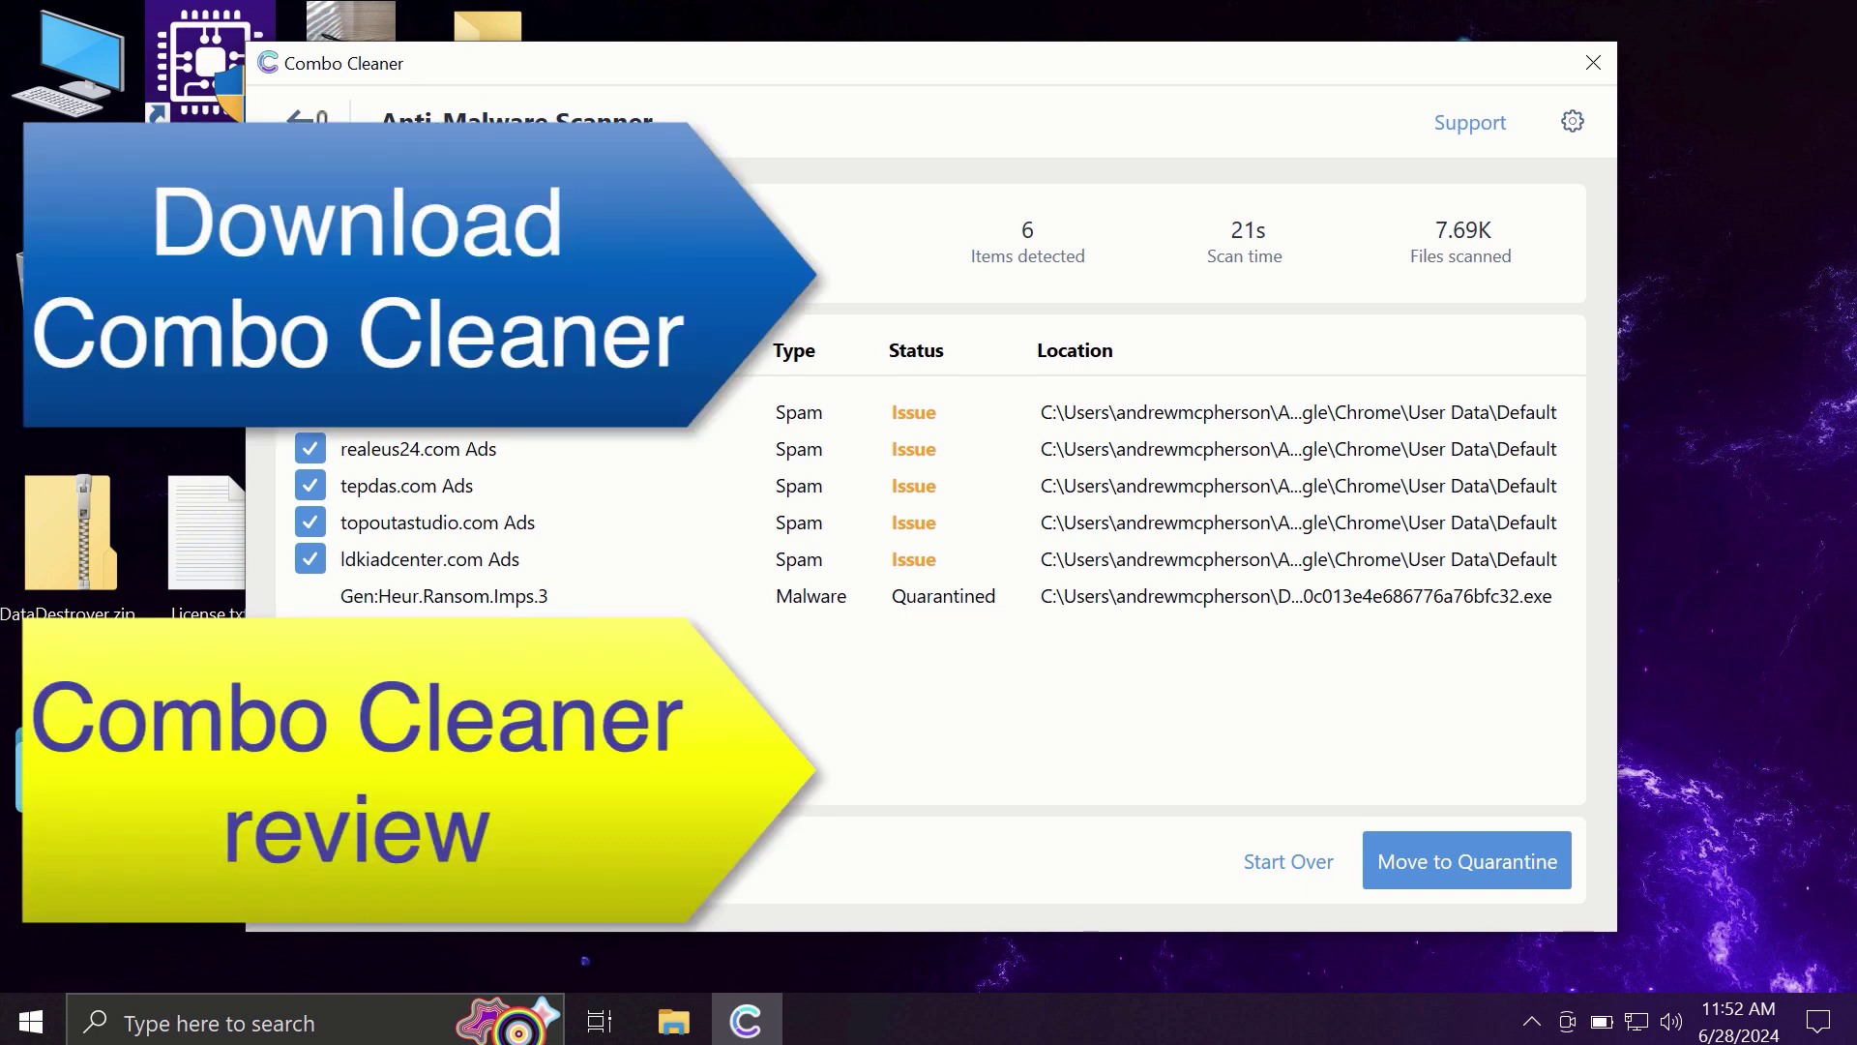
click(301, 122)
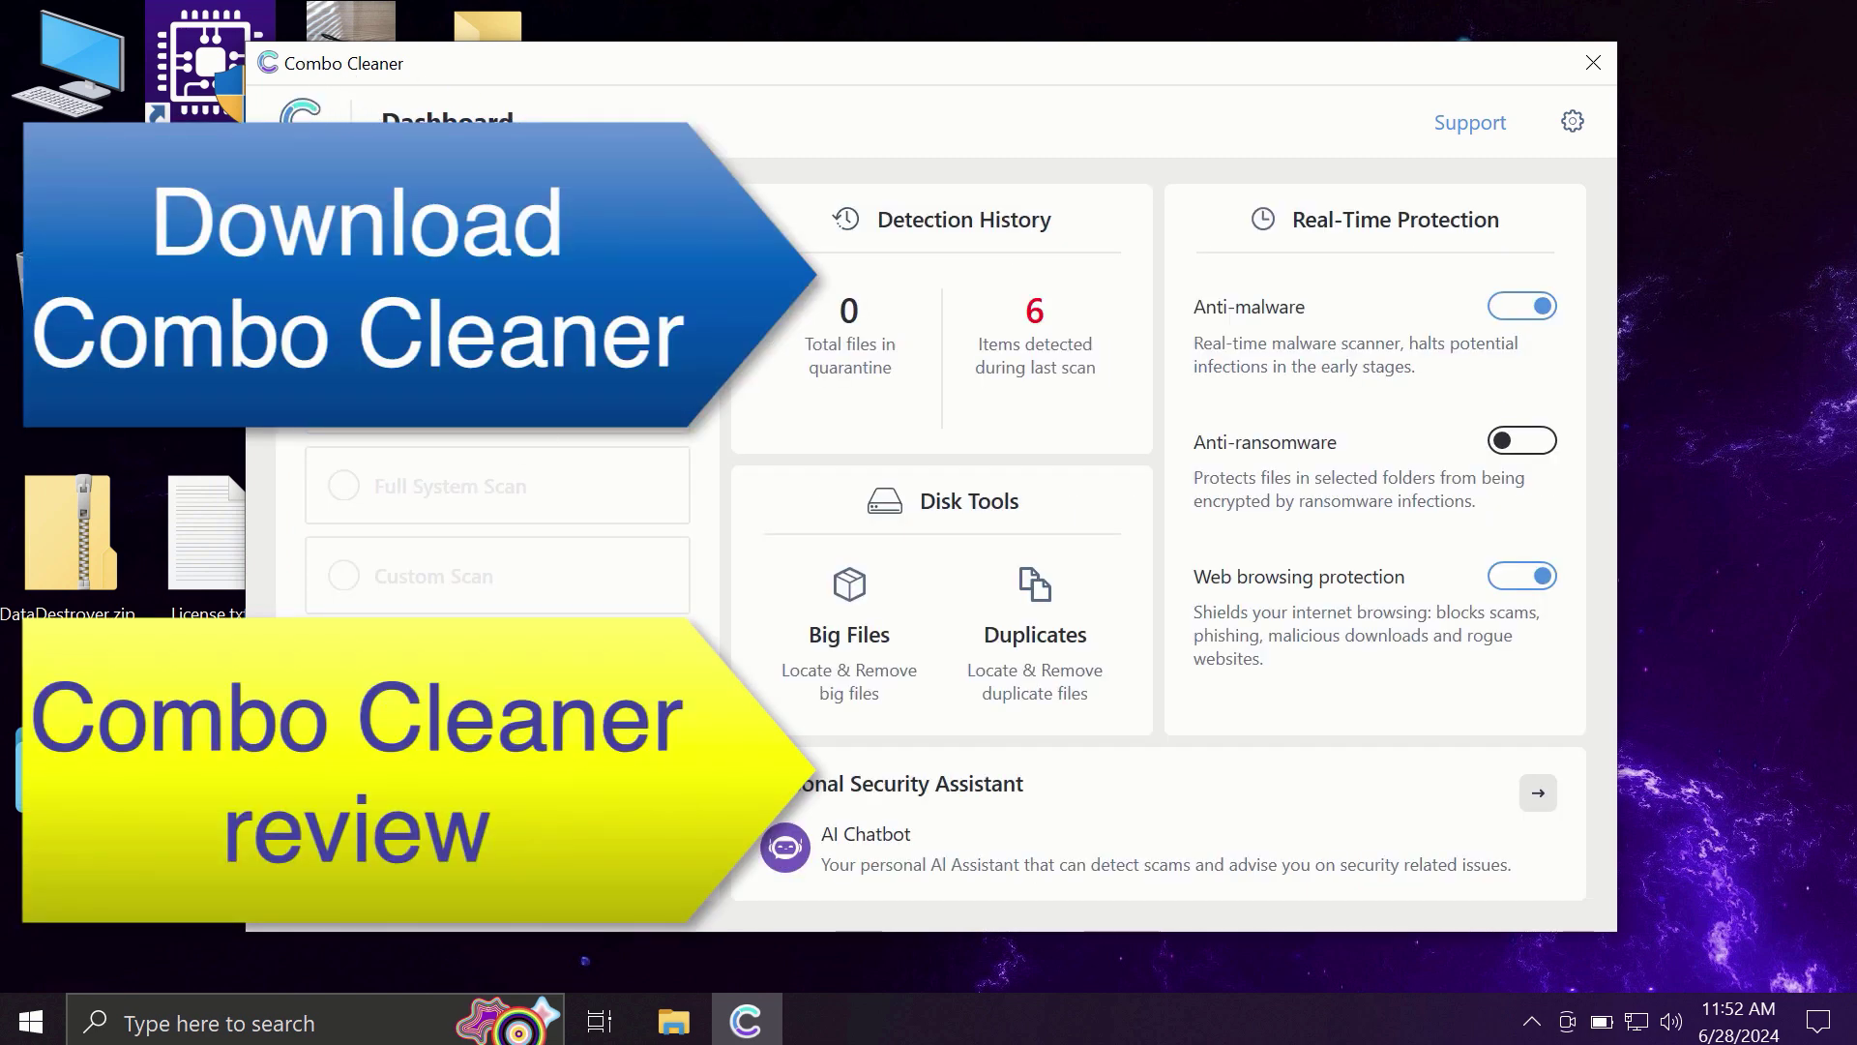
click(1007, 371)
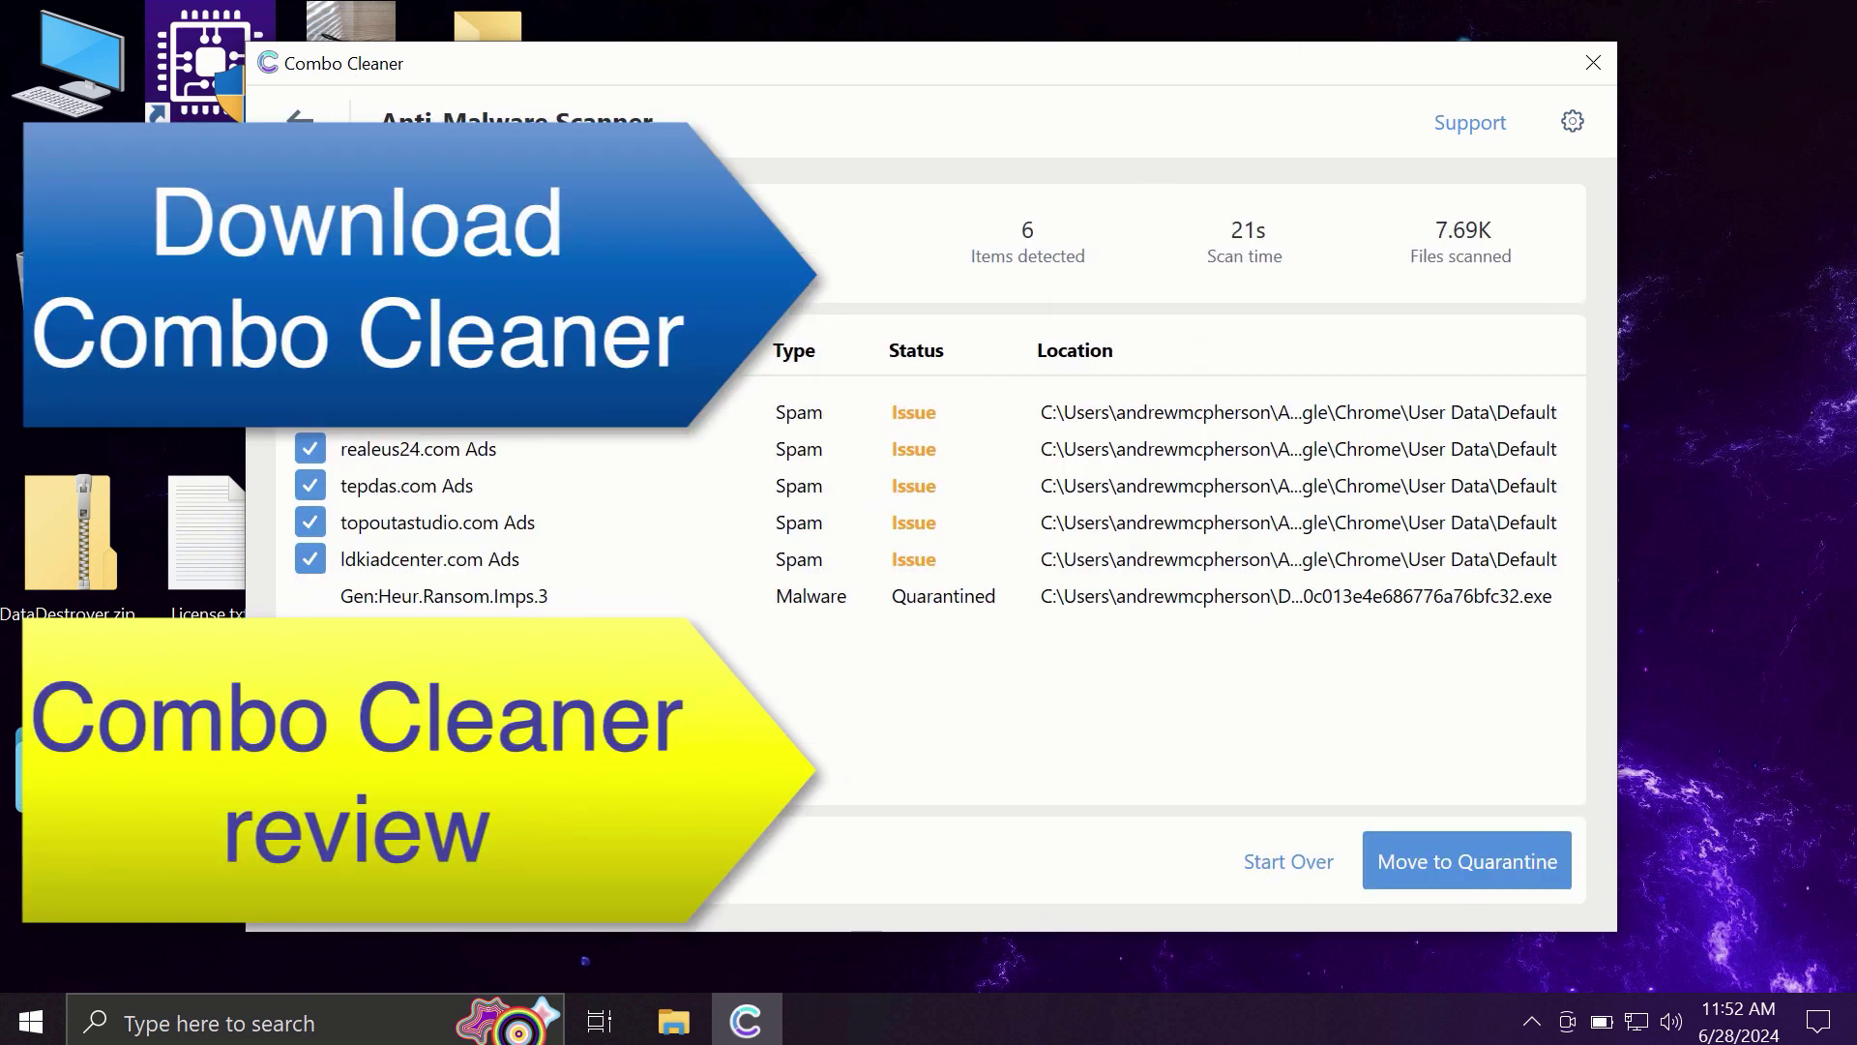